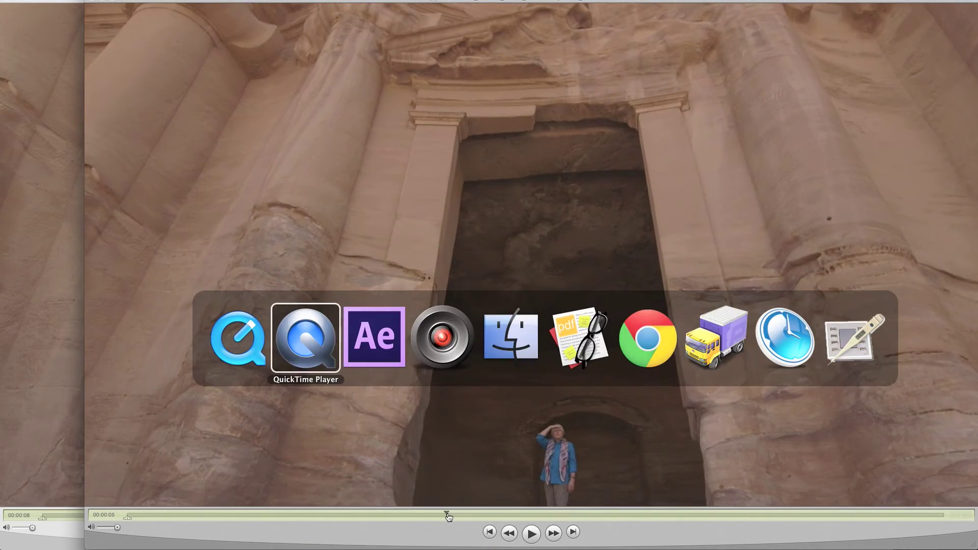
pyautogui.press('super+Tab')
pyautogui.press('super+Tab')
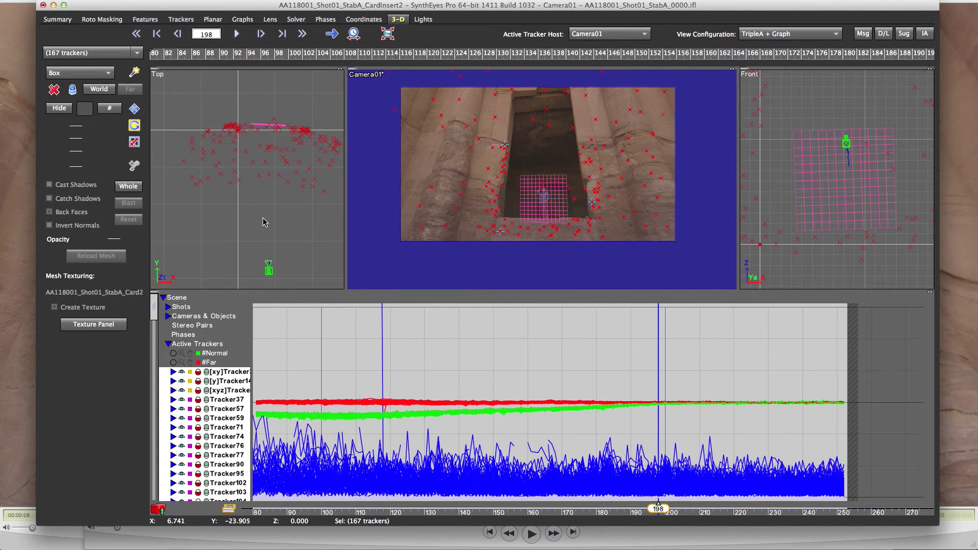
pyautogui.scroll(-1, 267, 218)
pyautogui.scroll(-1, 264, 215)
pyautogui.scroll(-1, 259, 212)
# In SynthEyes, deselect all doorway trackers and review the shot across its frames
pyautogui.click(258, 211)
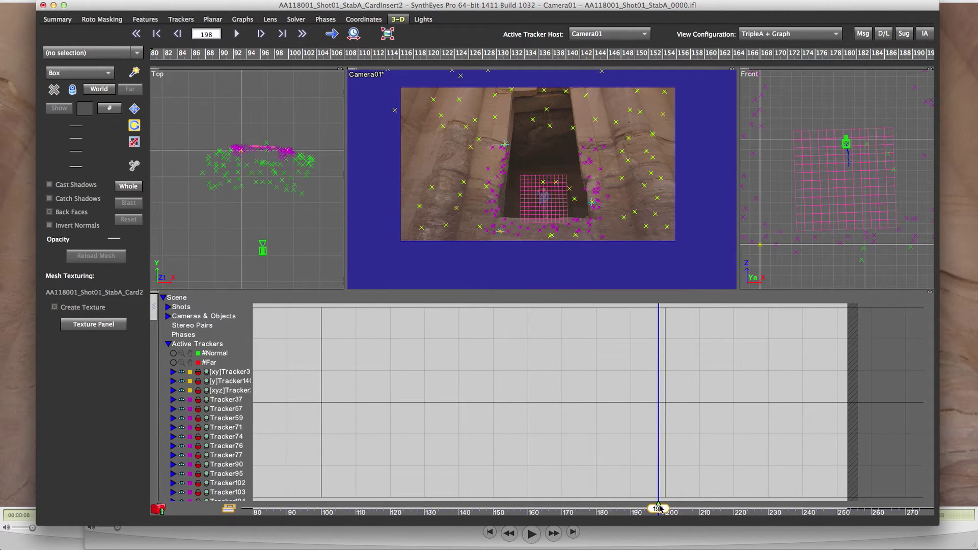
pyautogui.moveTo(659, 509)
pyautogui.mouseDown()
pyautogui.moveTo(451, 516)
pyautogui.moveTo(631, 505)
pyautogui.moveTo(459, 510)
pyautogui.mouseUp()
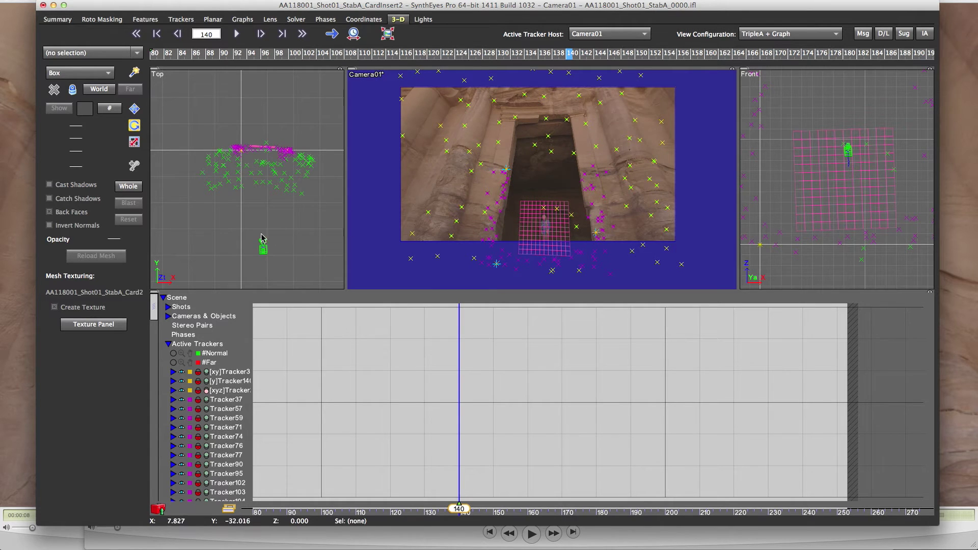
pyautogui.scroll(-5, 846, 198)
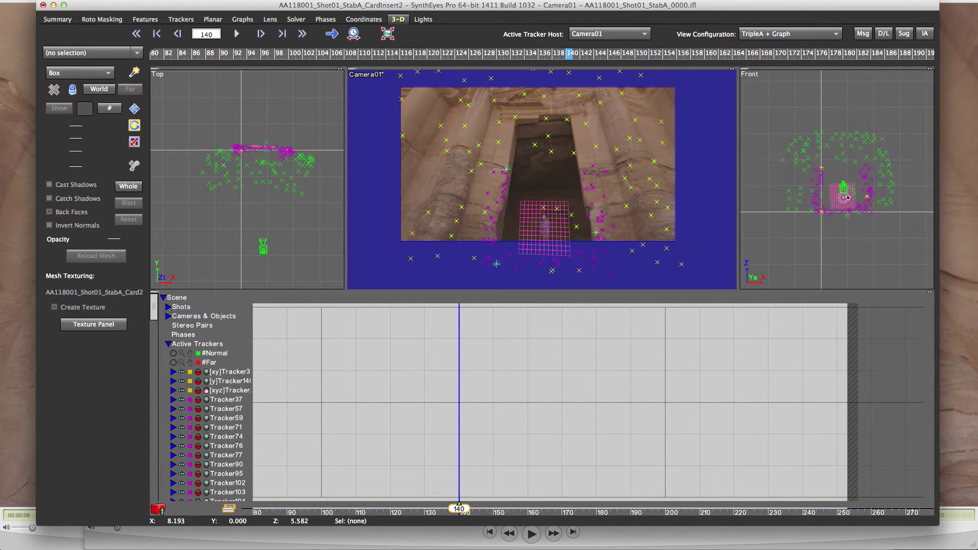
pyautogui.moveTo(456, 515)
pyautogui.mouseDown()
pyautogui.moveTo(551, 464)
pyautogui.moveTo(662, 452)
pyautogui.mouseUp()
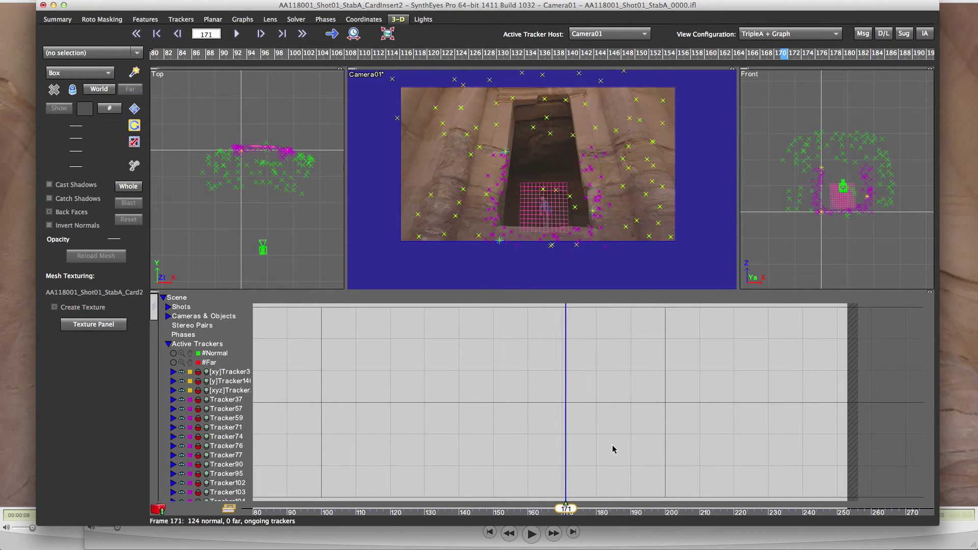
pyautogui.scroll(5, 555, 214)
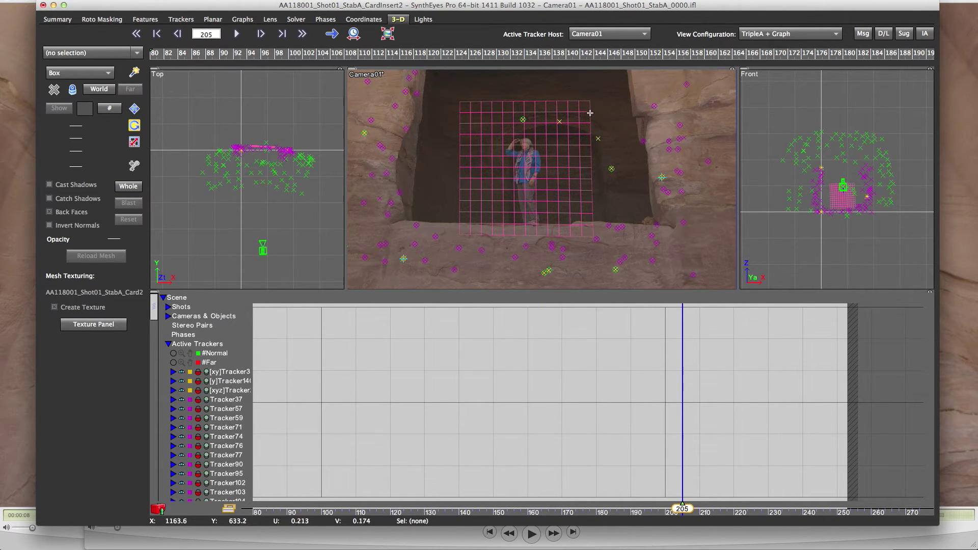
pyautogui.scroll(-3, 498, 132)
pyautogui.scroll(-3, 515, 209)
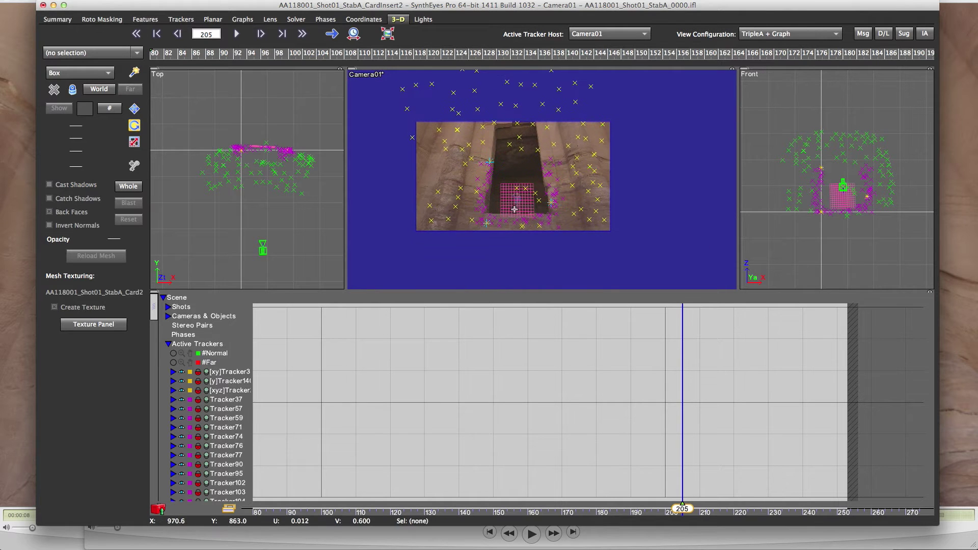
# Check the card and woman around frames 178–182, repositioning the camera view, then return to After Effects
pyautogui.moveTo(515, 209); pyautogui.dragTo(525, 220)
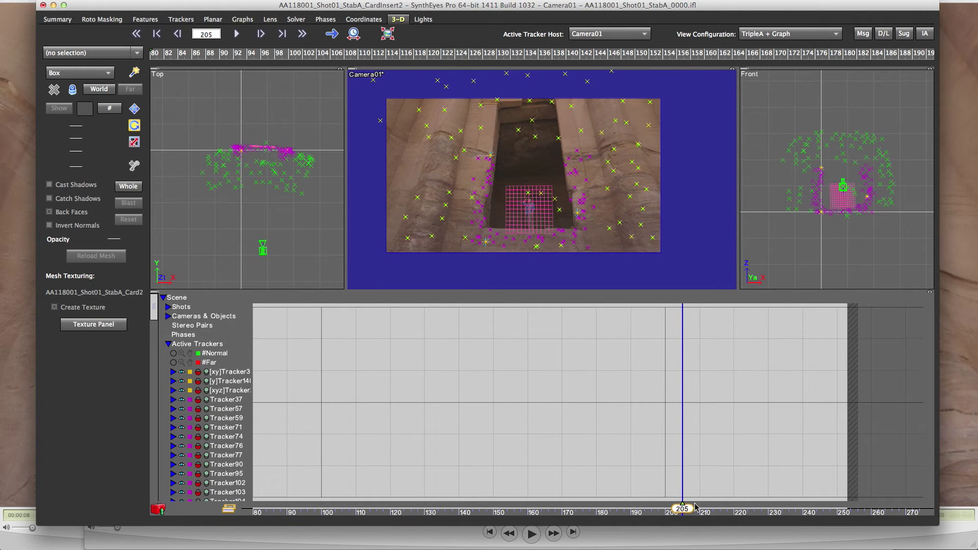
pyautogui.moveTo(683, 509)
pyautogui.mouseDown()
pyautogui.moveTo(458, 508)
pyautogui.moveTo(589, 509)
pyautogui.mouseUp()
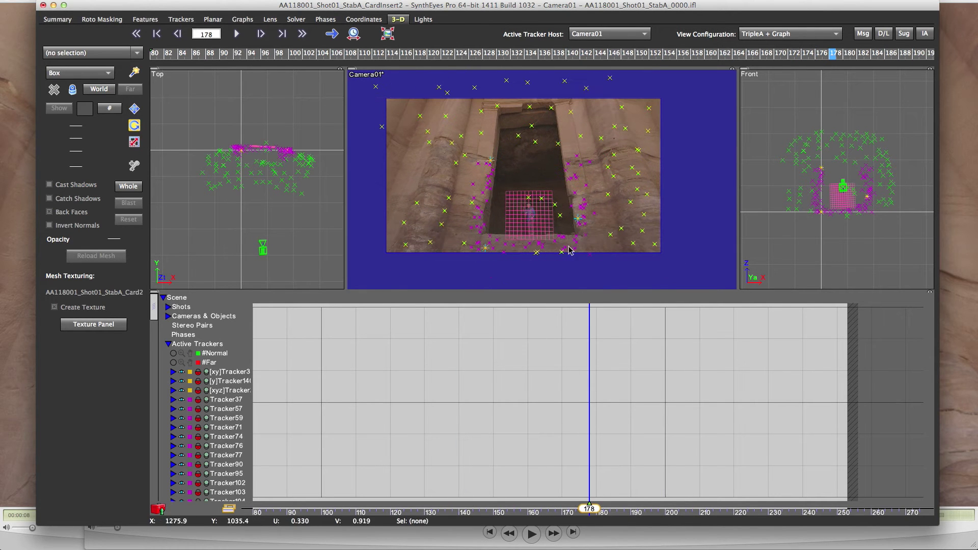
pyautogui.scroll(5, 569, 250)
pyautogui.moveTo(589, 508)
pyautogui.mouseDown()
pyautogui.moveTo(668, 509)
pyautogui.moveTo(469, 508)
pyautogui.moveTo(624, 508)
pyautogui.moveTo(615, 506)
pyautogui.mouseUp()
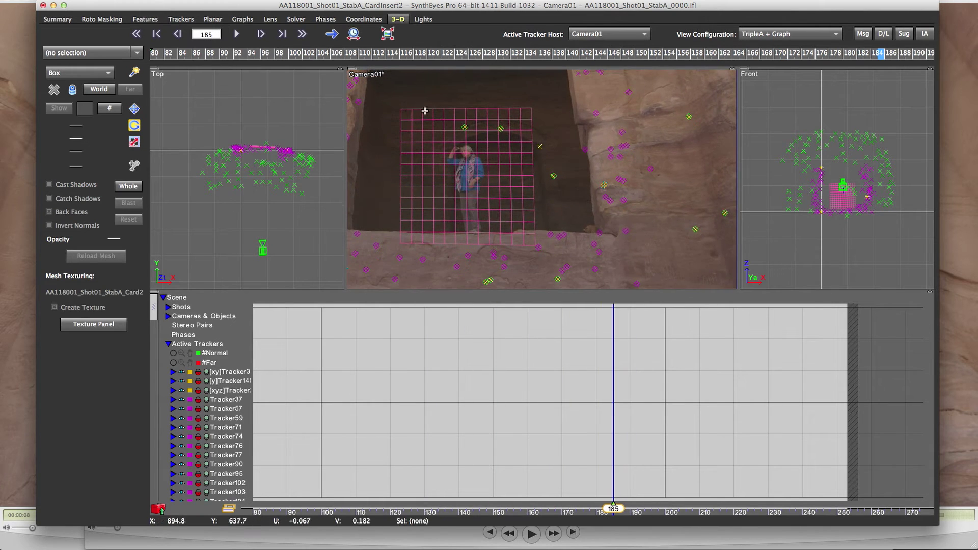
pyautogui.scroll(-5, 583, 223)
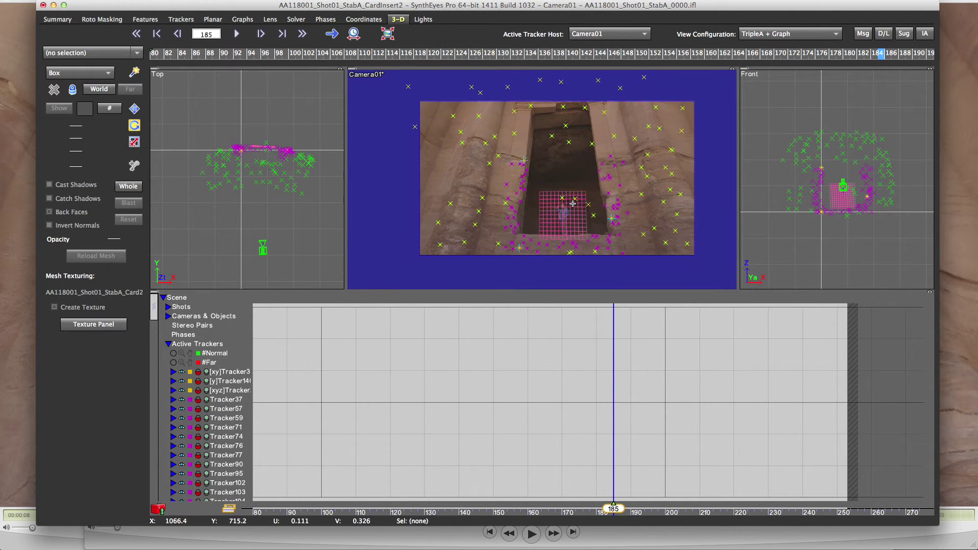
pyautogui.moveTo(569, 190); pyautogui.dragTo(540, 200)
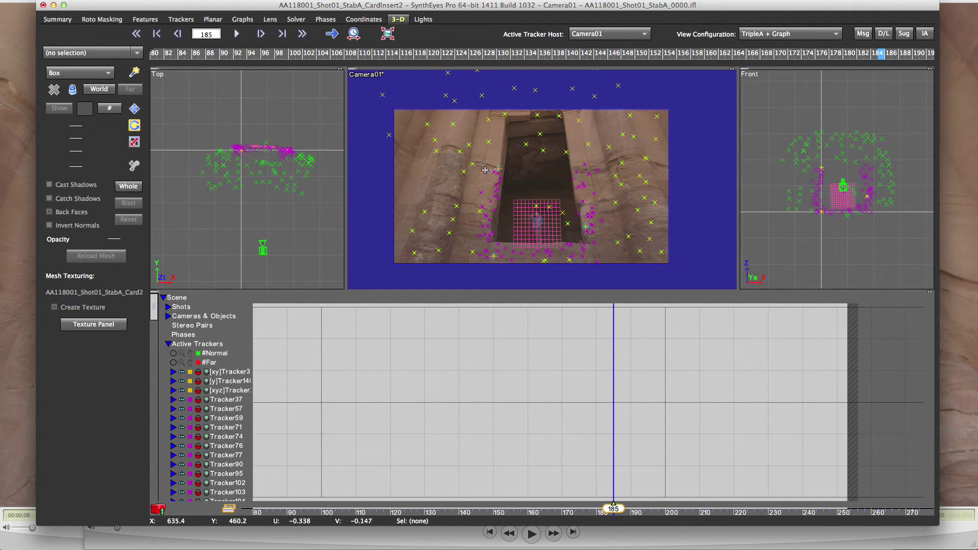
pyautogui.press('super+Tab')
pyautogui.press('super+Tab')
pyautogui.press('super+Tab')
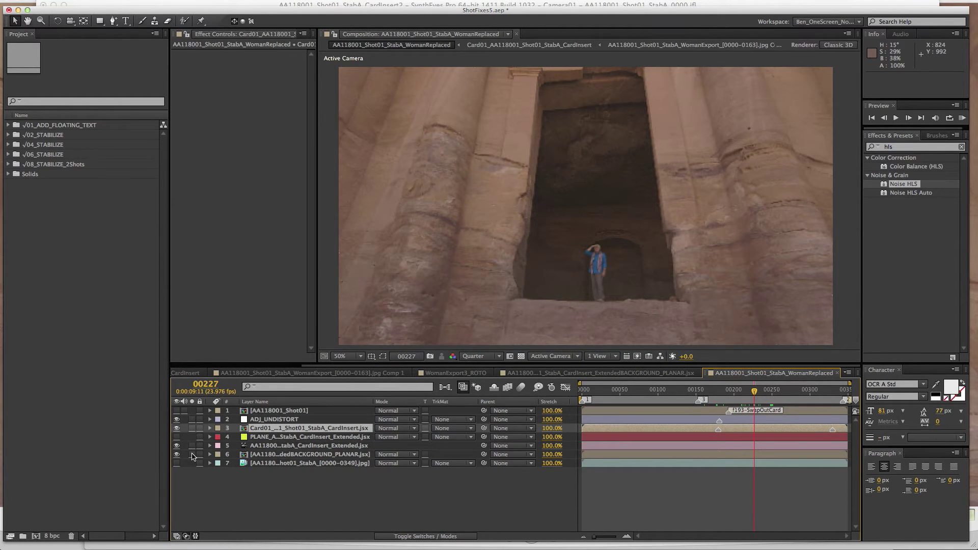
# Solo the undistorted background plate and scrub through the facade frames
pyautogui.click(192, 455)
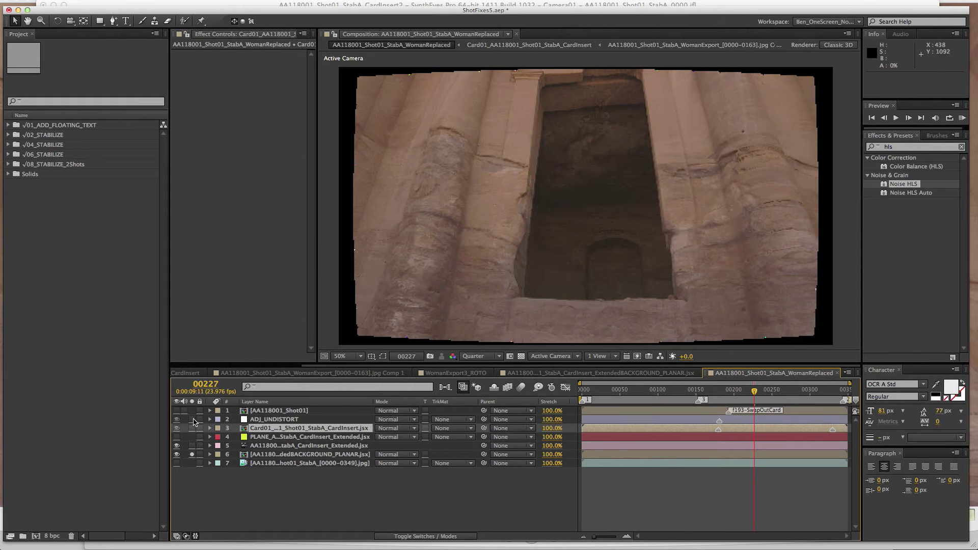
pyautogui.click(192, 419)
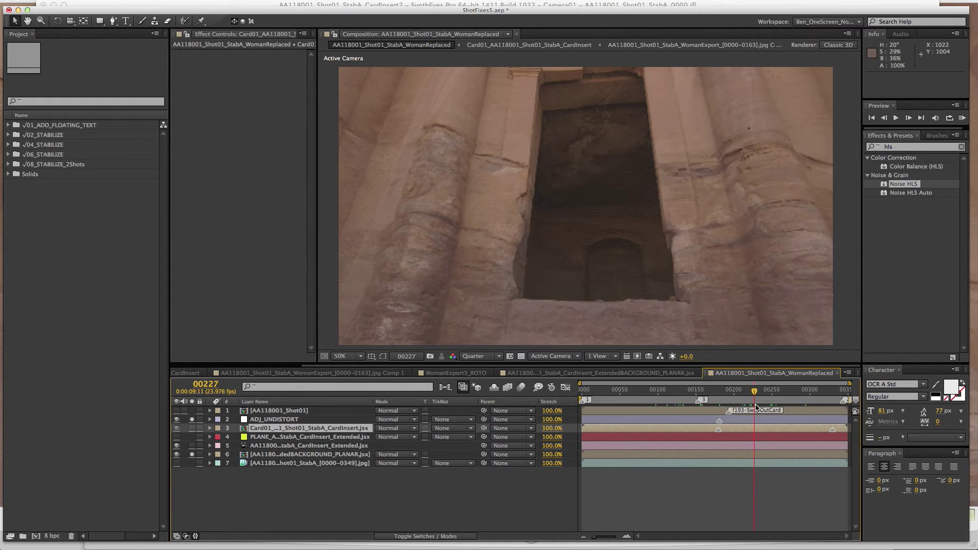
pyautogui.moveTo(755, 392); pyautogui.dragTo(638, 398)
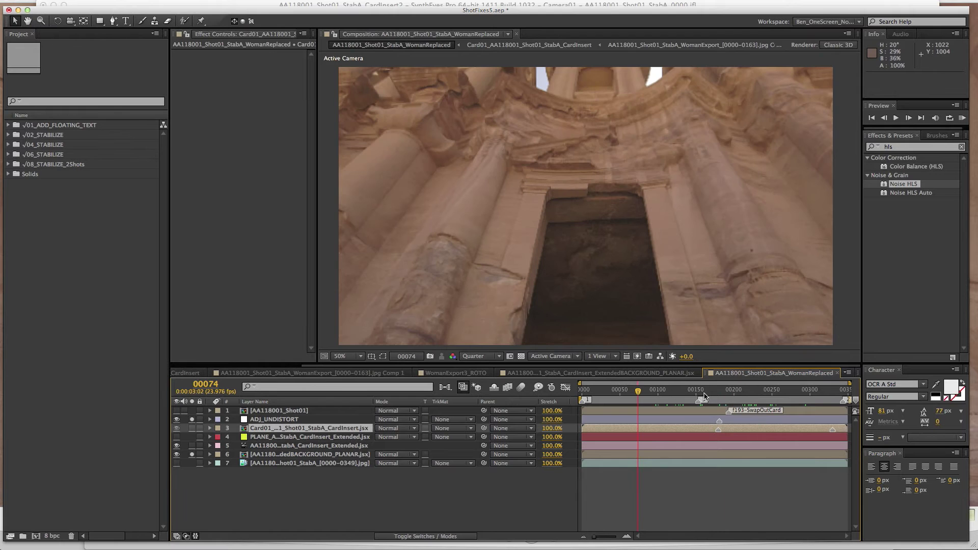
pyautogui.moveTo(704, 395)
pyautogui.mouseDown()
pyautogui.moveTo(651, 403)
pyautogui.moveTo(754, 401)
pyautogui.mouseUp()
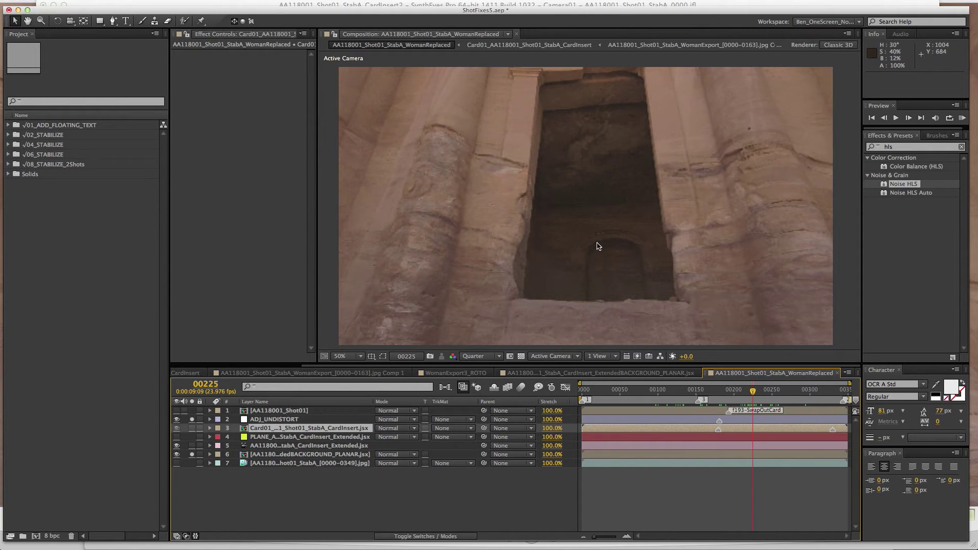
# In the extended background planar precomp, compare the plate with and without the noise top layer
pyautogui.doubleClick(285, 457)
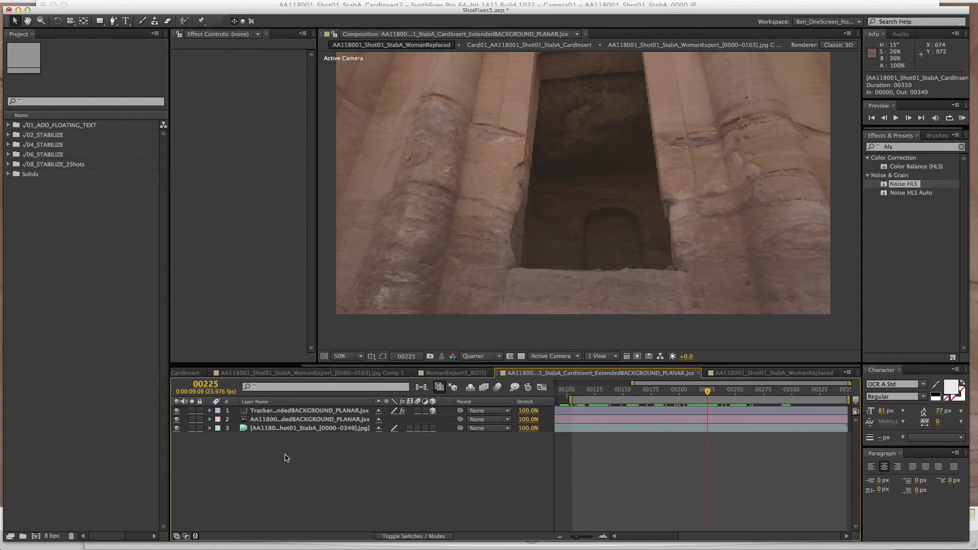
pyautogui.click(298, 411)
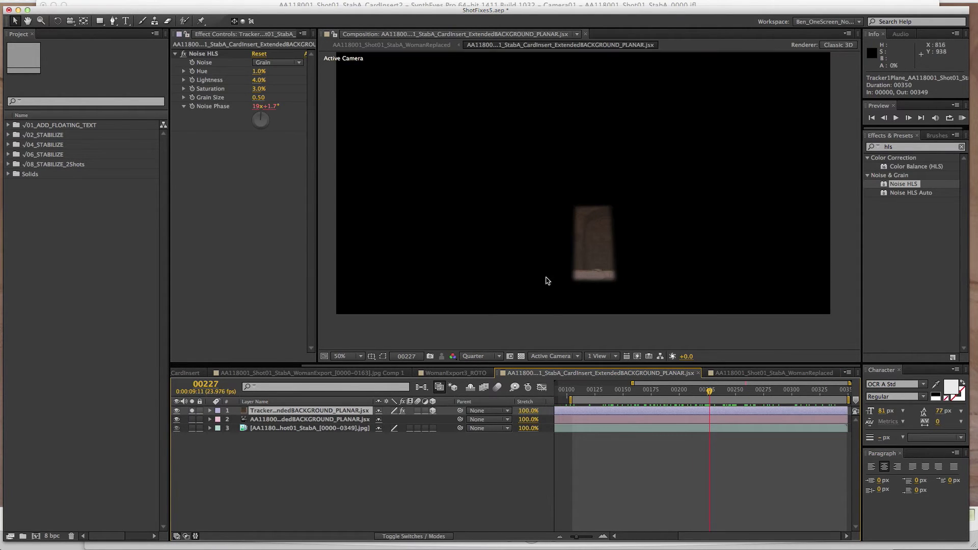
pyautogui.click(195, 411)
pyautogui.click(266, 455)
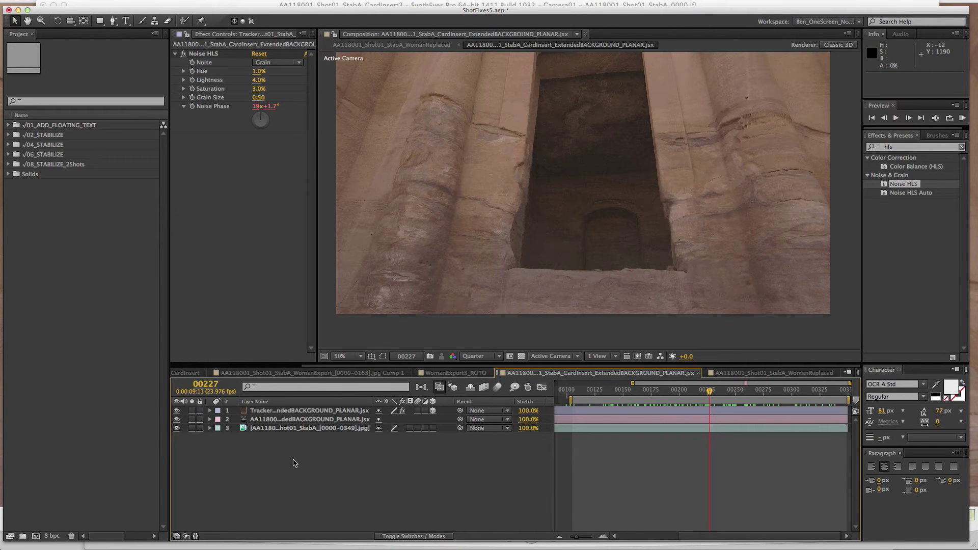
pyautogui.click(176, 412)
pyautogui.click(176, 410)
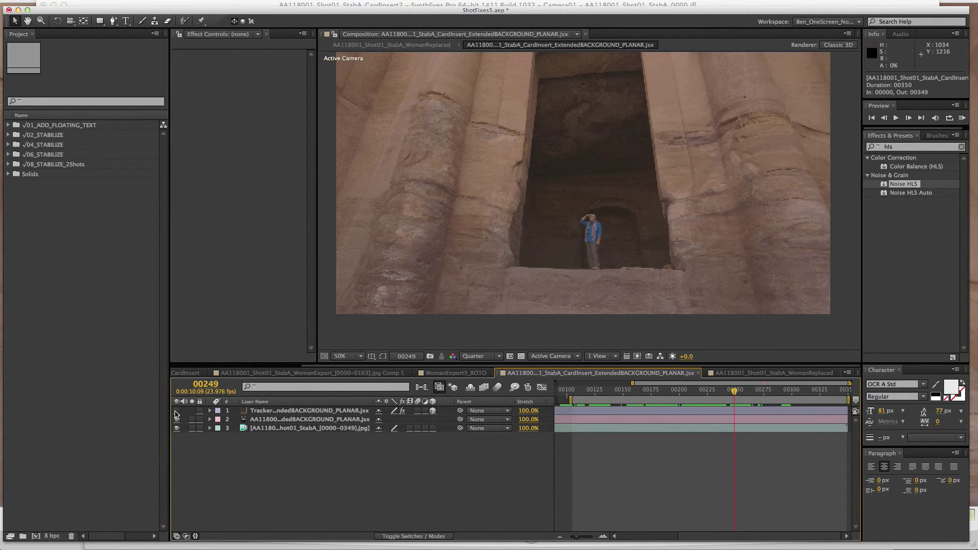
# Check the card layer at frame 227, then open AA118001_Shot01_StabA_WomanReplaced from the flowchart
pyautogui.click(710, 392)
pyautogui.click(192, 411)
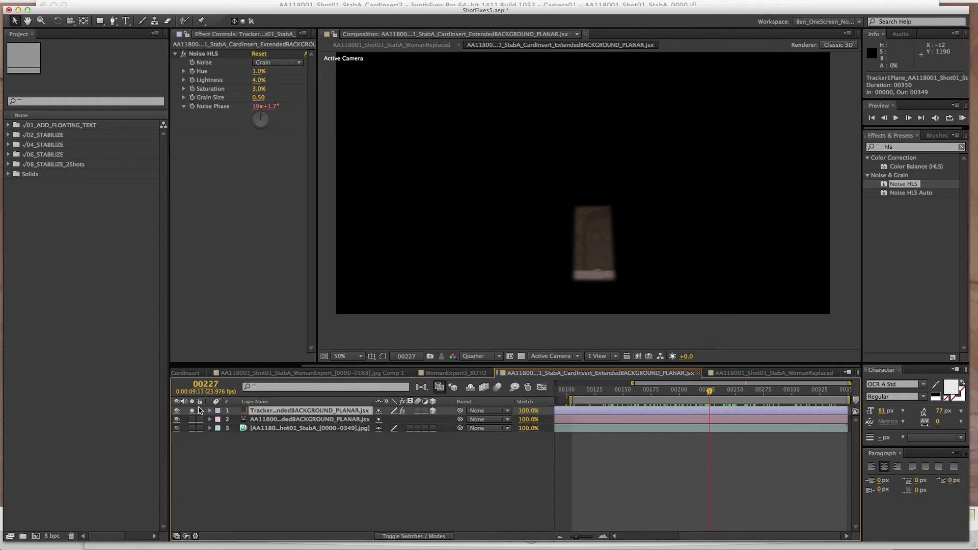
pyautogui.click(193, 412)
pyautogui.press('Tab')
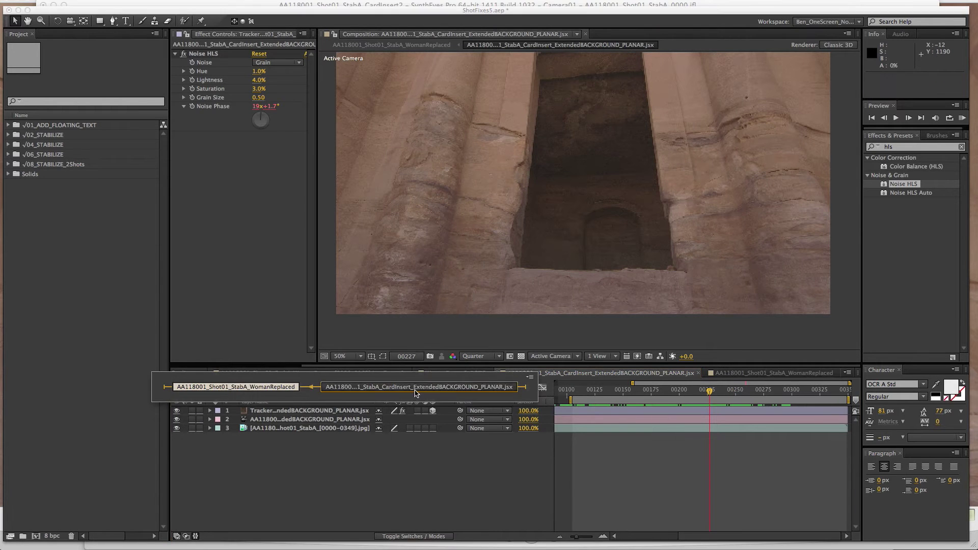
pyautogui.click(276, 391)
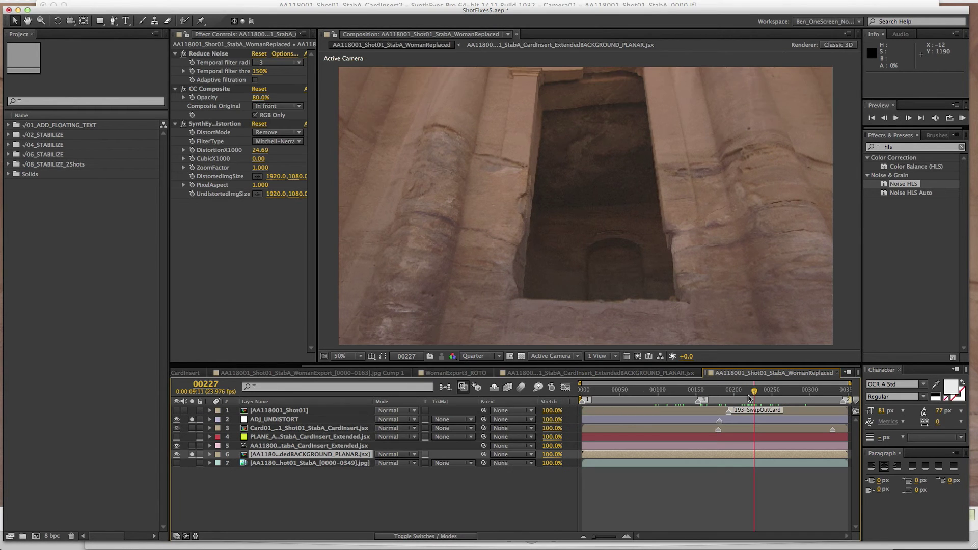
# Solo the Card01 woman layer and scrub forward to frame 234 where she appears
pyautogui.moveTo(739, 398); pyautogui.dragTo(708, 396)
pyautogui.click(192, 428)
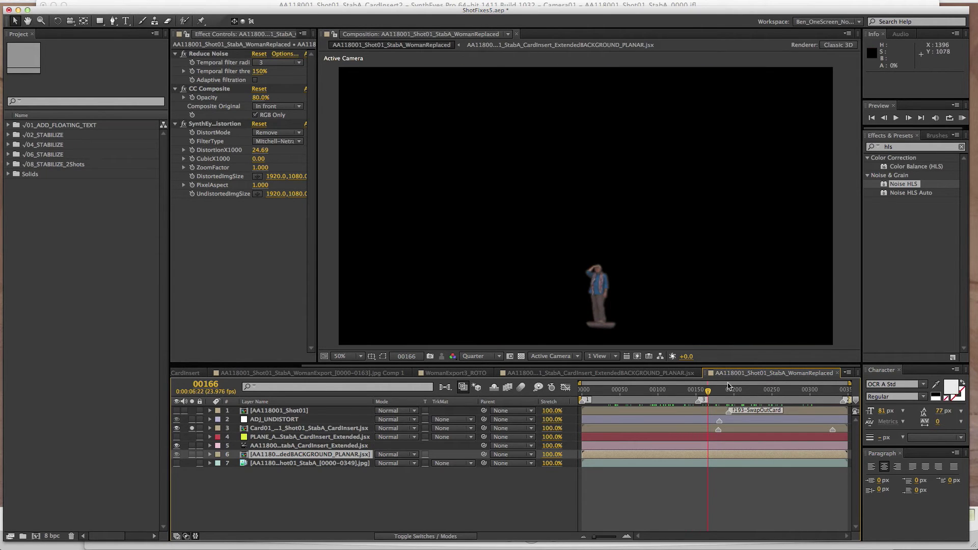
pyautogui.moveTo(707, 392); pyautogui.dragTo(625, 406)
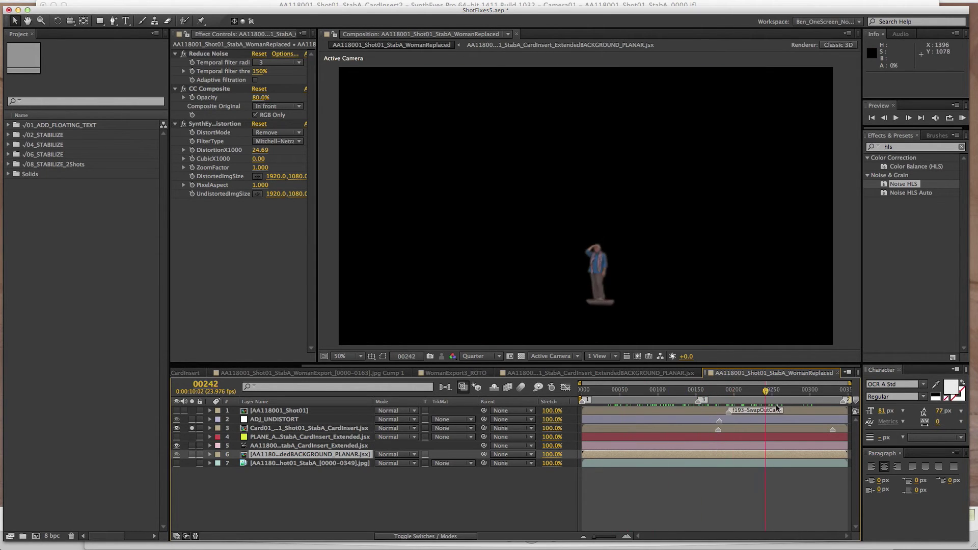
pyautogui.moveTo(717, 406)
pyautogui.mouseDown()
pyautogui.moveTo(758, 412)
pyautogui.moveTo(705, 418)
pyautogui.moveTo(760, 413)
pyautogui.mouseUp()
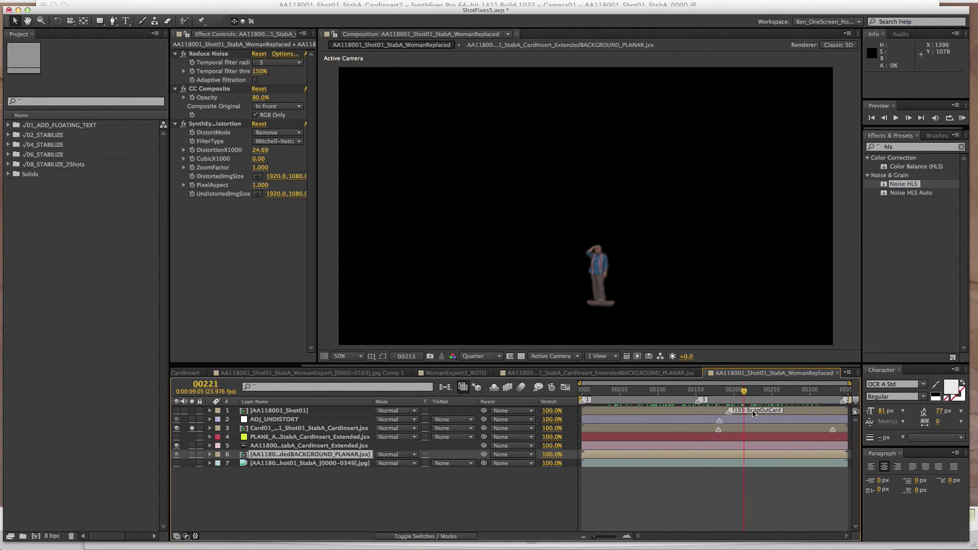
# Toggle the background plate and woman card visibility, then open the Card01 CardInsert precomp
pyautogui.click(287, 429)
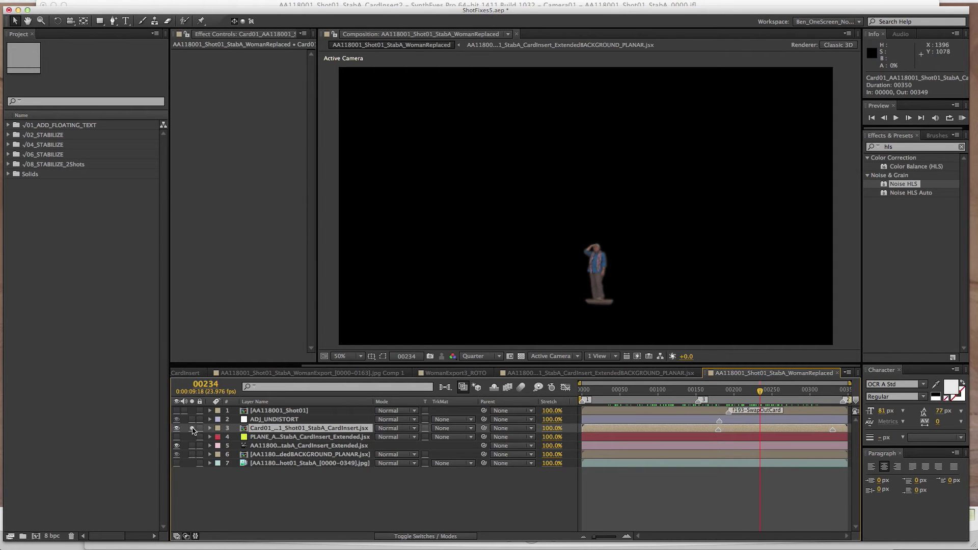
pyautogui.click(265, 420)
pyautogui.keyDown('super'); pyautogui.click(260, 455); pyautogui.keyUp('super')
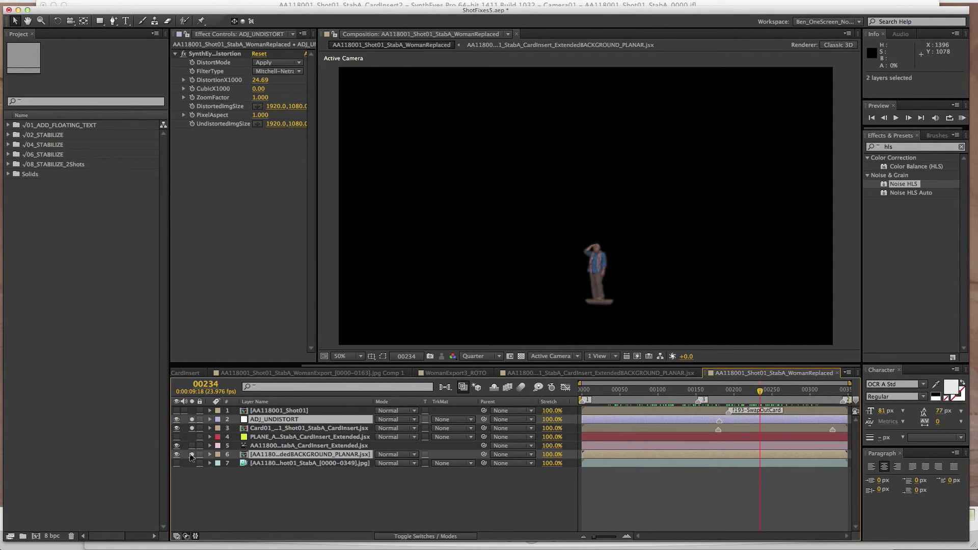
pyautogui.click(191, 457)
pyautogui.click(192, 458)
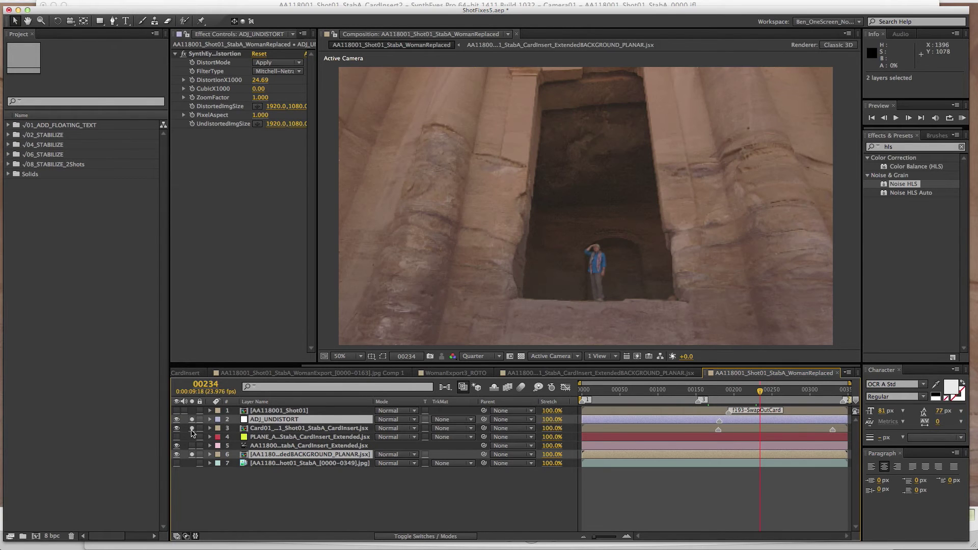
pyautogui.click(192, 429)
pyautogui.doubleClick(259, 429)
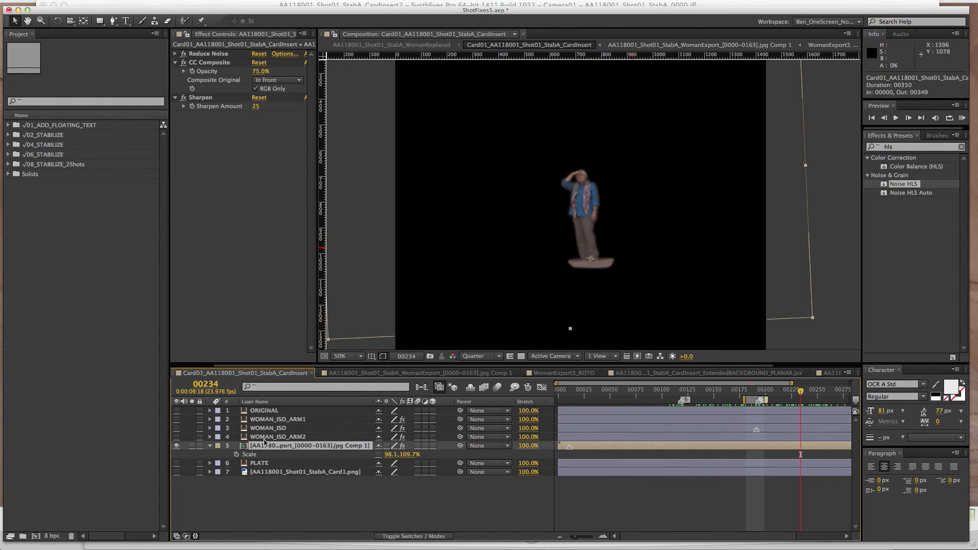
# Open WomanExport jpg Comp 1 and WomanExport3_ROTO, and scrub through the woman's pose changes
pyautogui.doubleClick(266, 447)
pyautogui.doubleClick(306, 420)
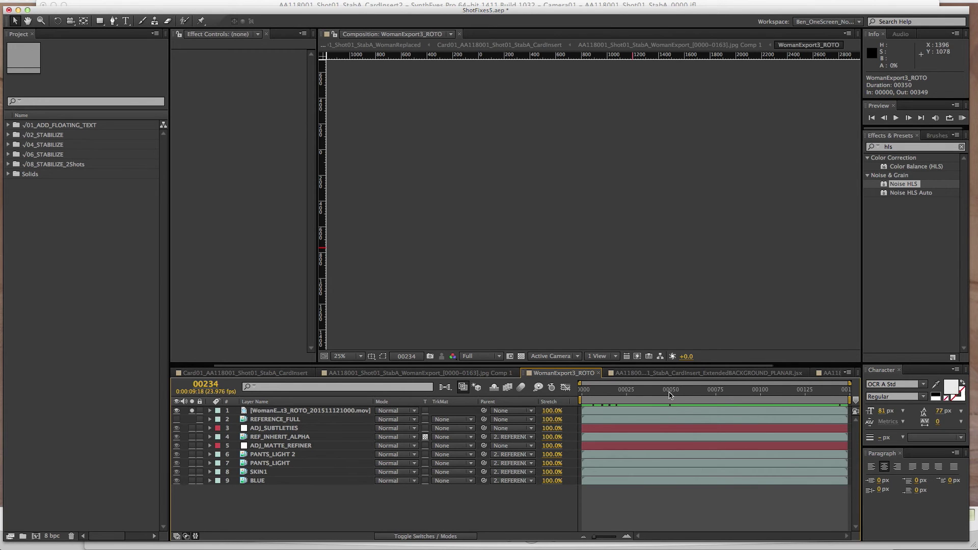
pyautogui.moveTo(670, 394)
pyautogui.mouseDown()
pyautogui.moveTo(638, 399)
pyautogui.moveTo(699, 398)
pyautogui.mouseUp()
pyautogui.scroll(2, 604, 245)
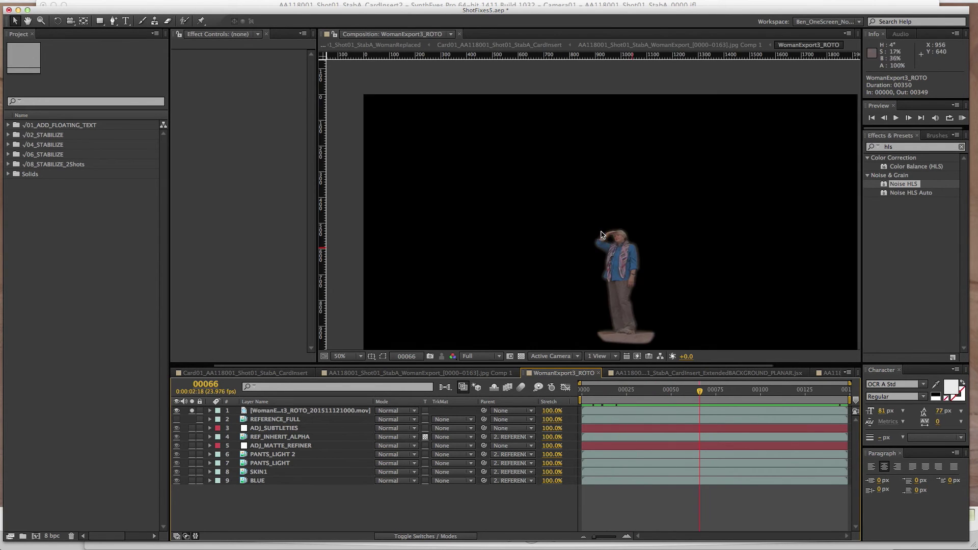
pyautogui.scroll(2, 603, 245)
pyautogui.scroll(-5, 663, 308)
pyautogui.scroll(-2, 671, 314)
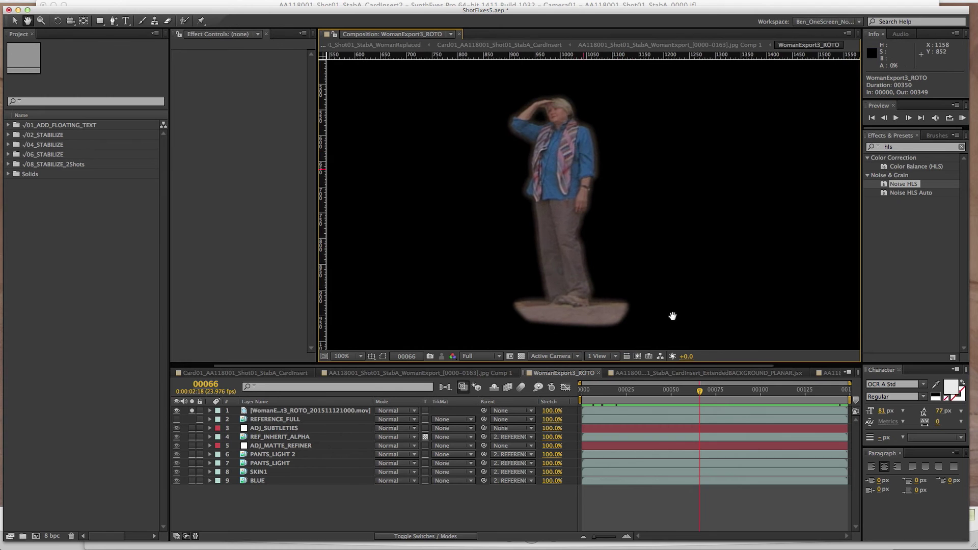
pyautogui.moveTo(709, 394); pyautogui.dragTo(815, 400)
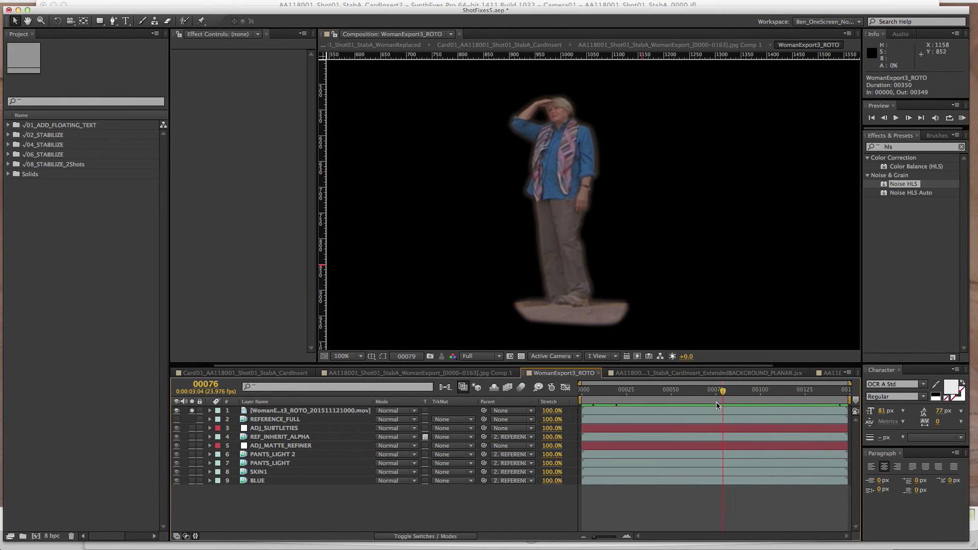
pyautogui.moveTo(717, 405)
pyautogui.mouseDown()
pyautogui.moveTo(773, 405)
pyautogui.moveTo(755, 413)
pyautogui.moveTo(781, 415)
pyautogui.mouseUp()
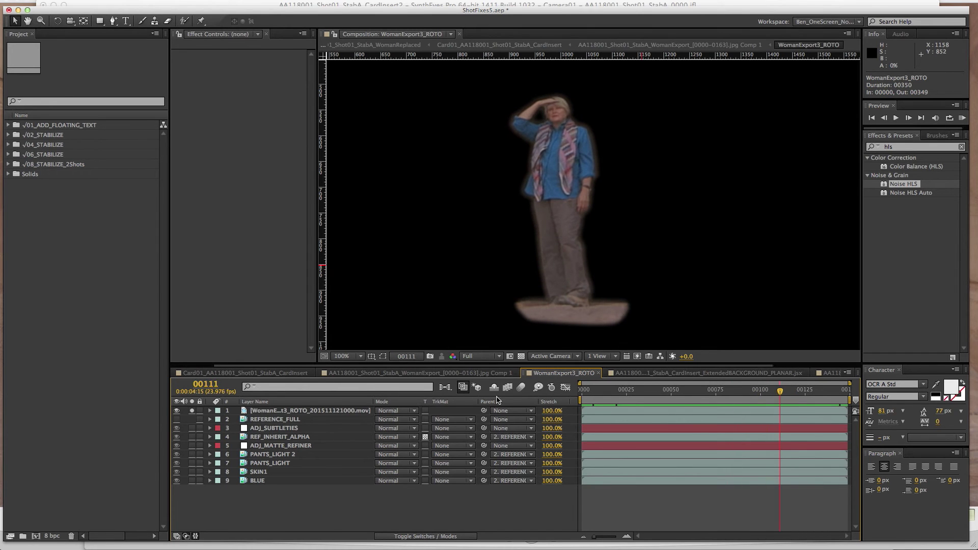
# Return to the WomanReplaced composition through the flowchart's upstream chain
pyautogui.click(446, 388)
pyautogui.click(188, 389)
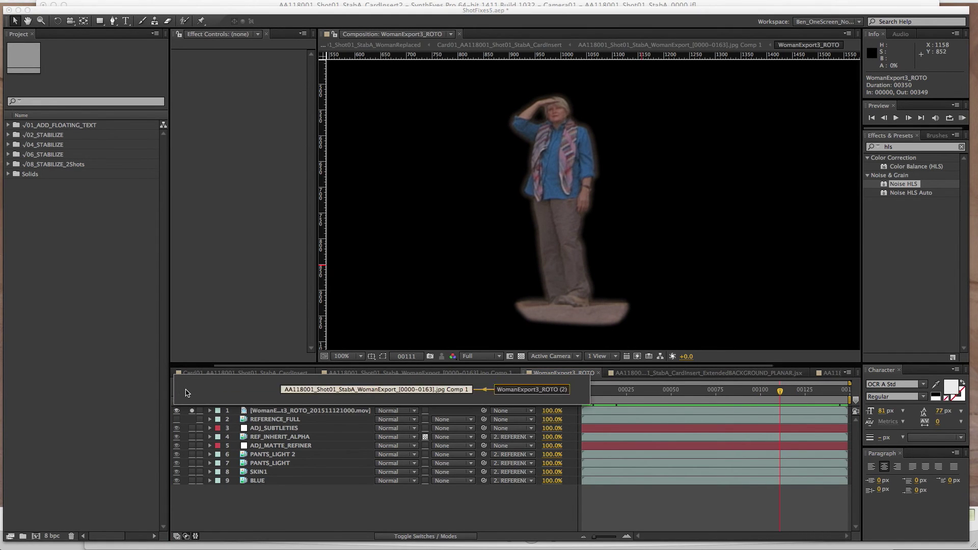
pyautogui.click(183, 392)
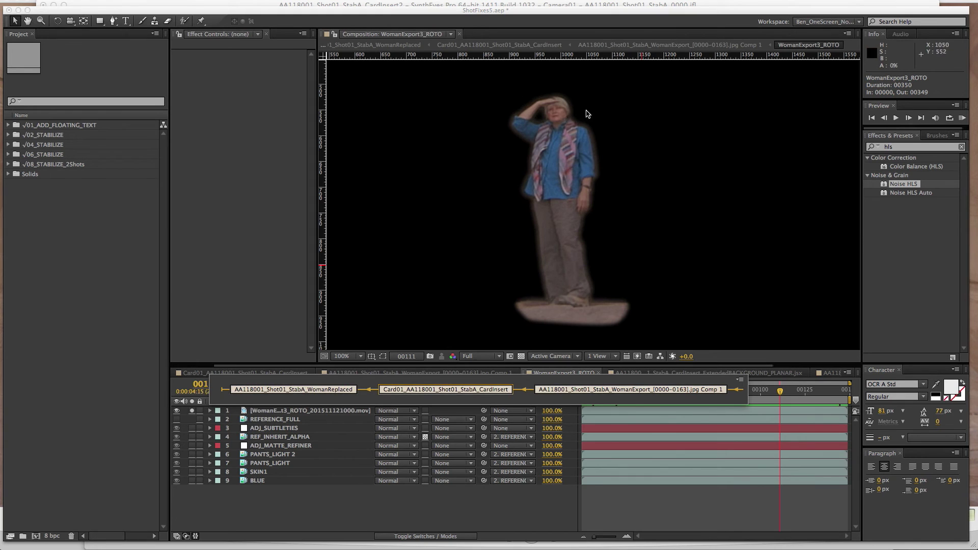
pyautogui.click(312, 390)
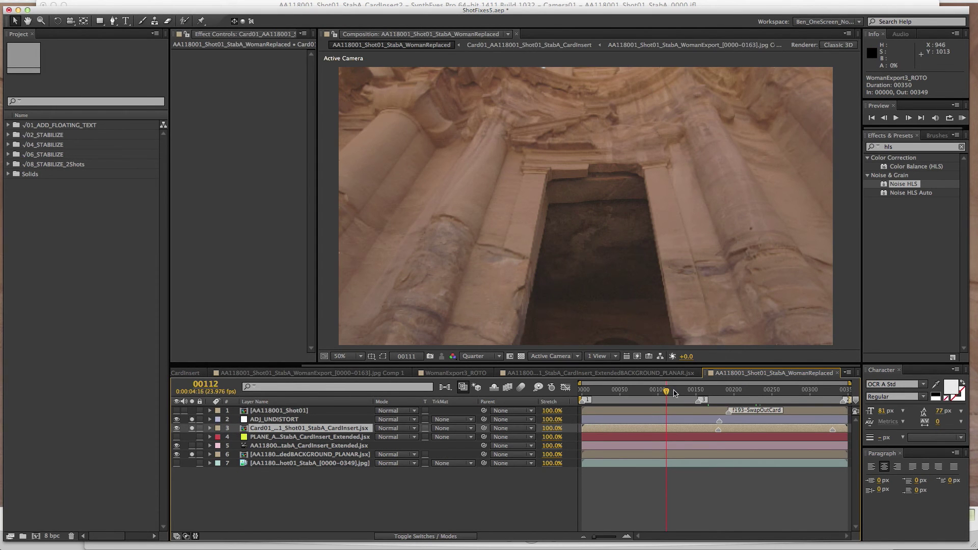
pyautogui.moveTo(674, 393); pyautogui.dragTo(718, 391)
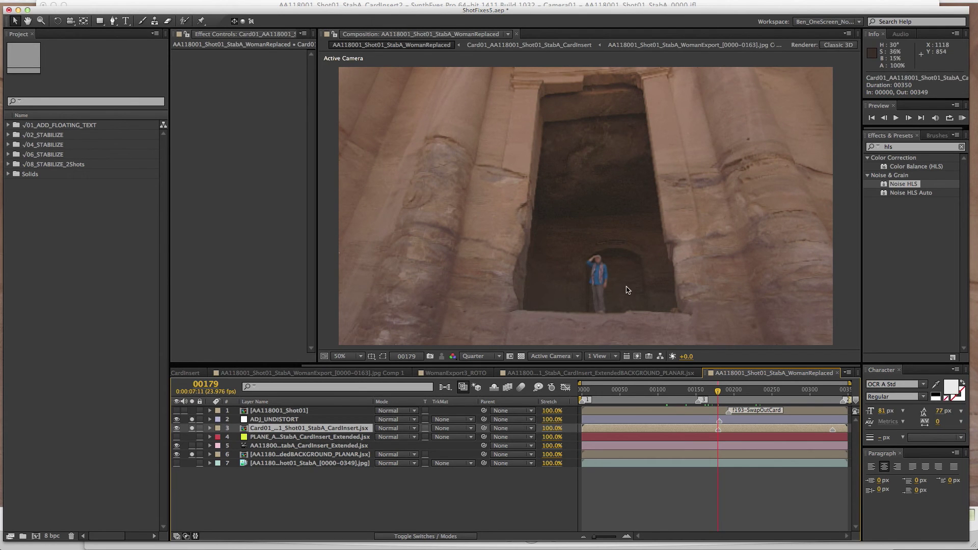
pyautogui.moveTo(627, 290); pyautogui.dragTo(562, 225)
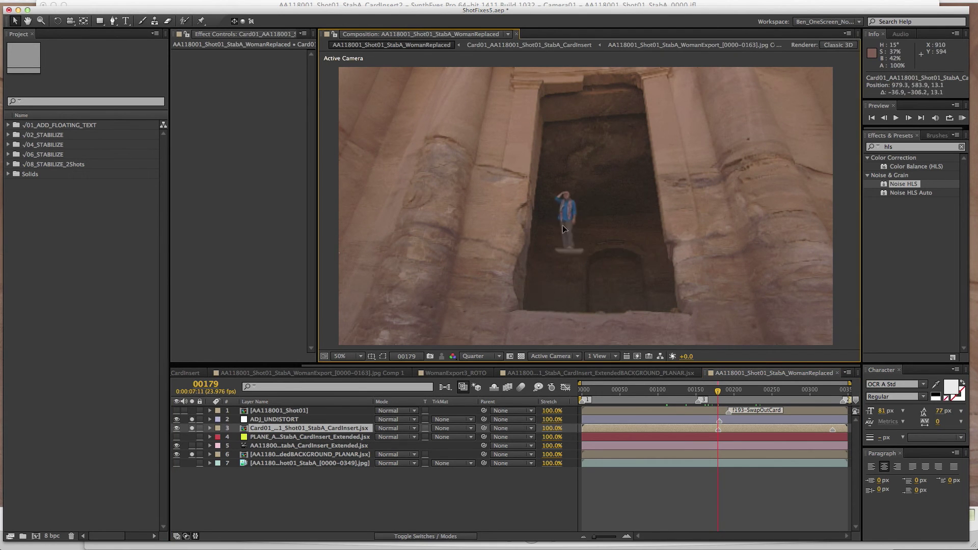
pyautogui.moveTo(564, 226); pyautogui.dragTo(497, 156)
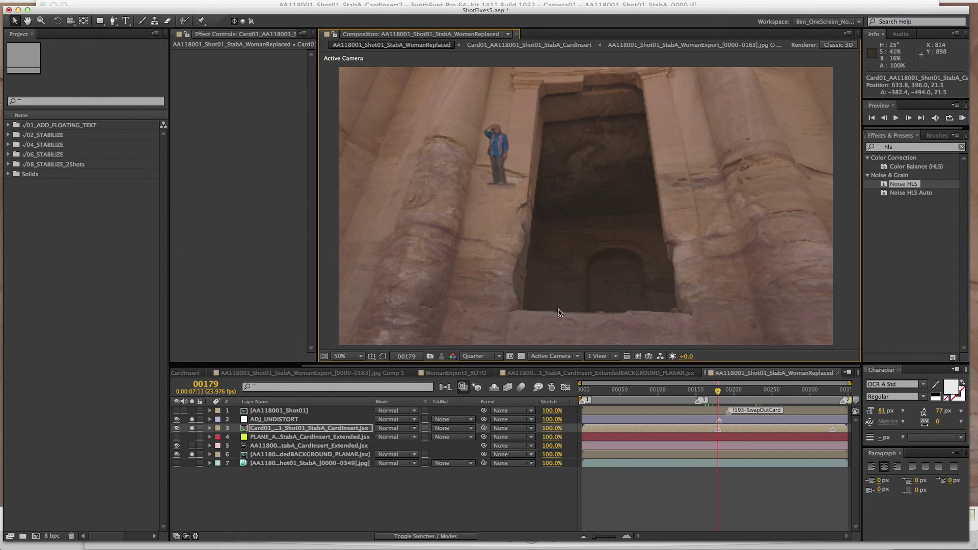
pyautogui.hotkey('ctrl', 'z')
pyautogui.moveTo(718, 395); pyautogui.dragTo(696, 412)
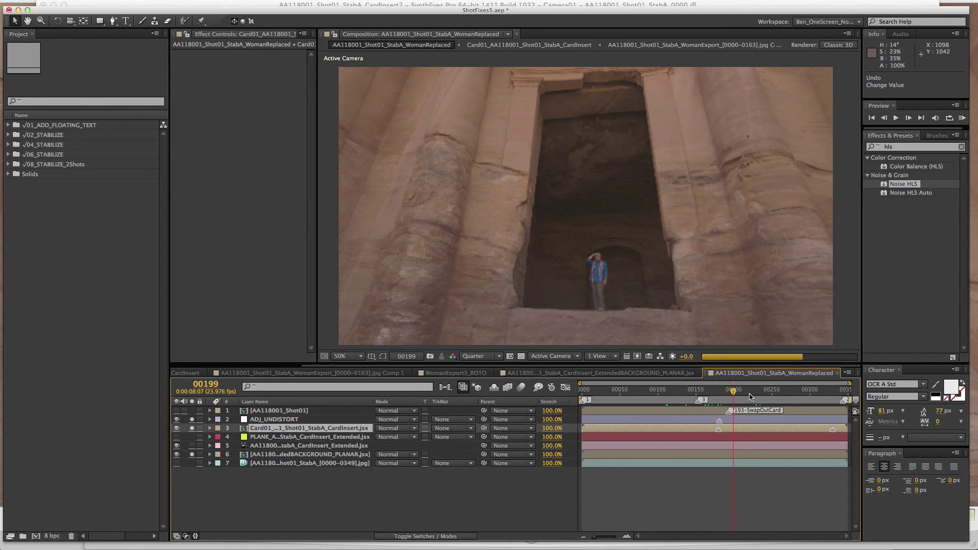
# Leave After Effects through the Cmd+Tab app switcher to reach the final movie
pyautogui.press('super+Tab')
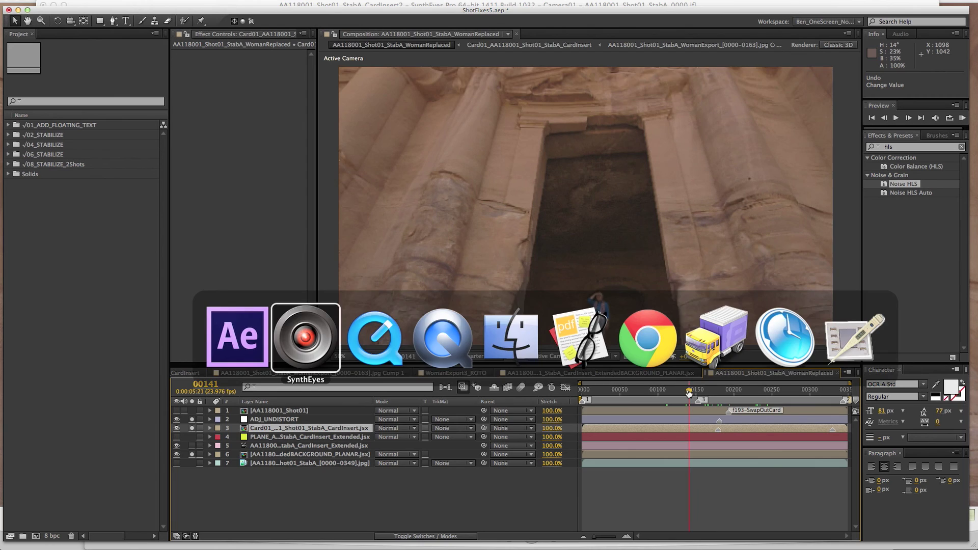